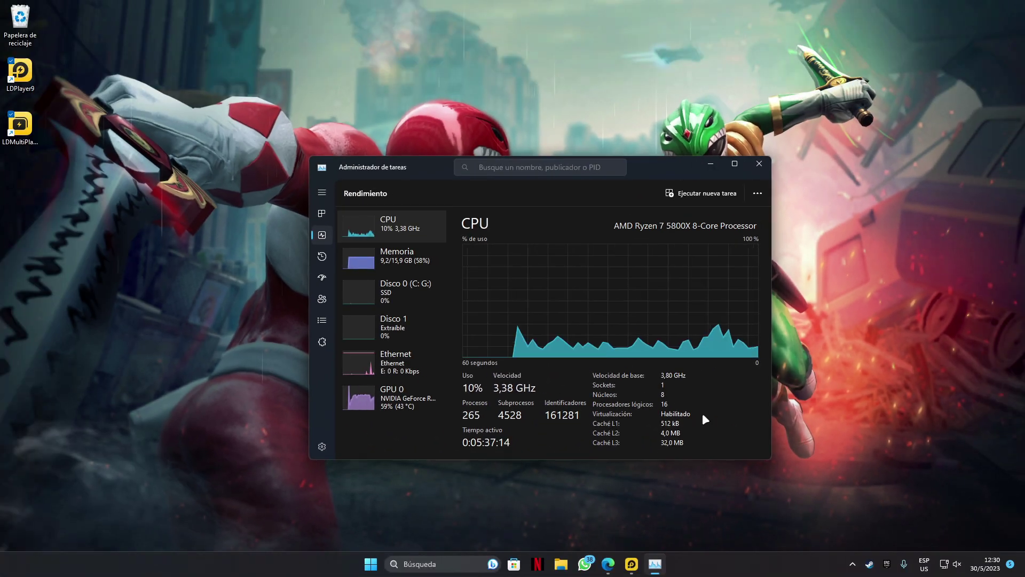
Switch to Edge and open the YouTube video about disabling Hyper-V.
click(607, 564)
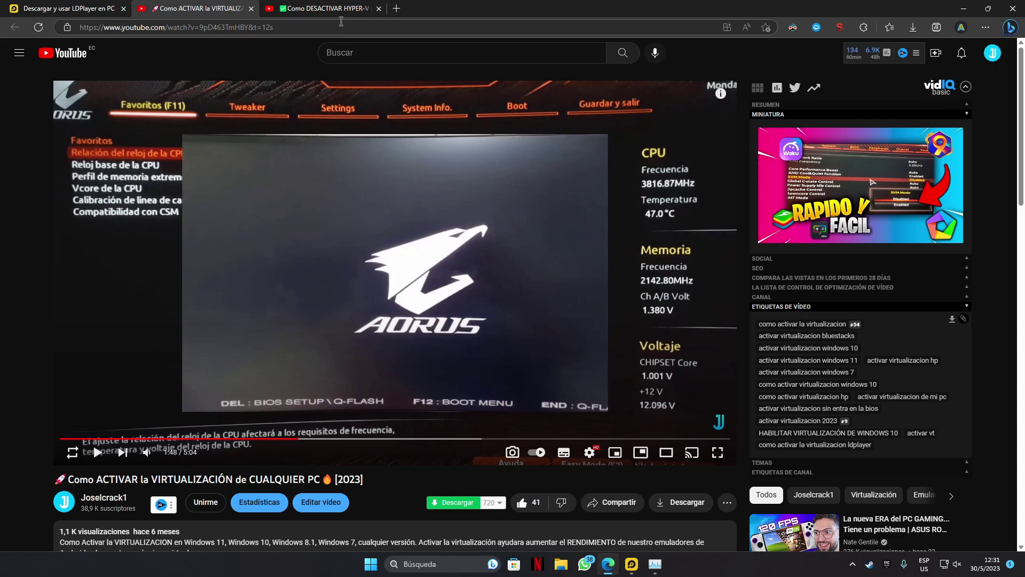
click(334, 7)
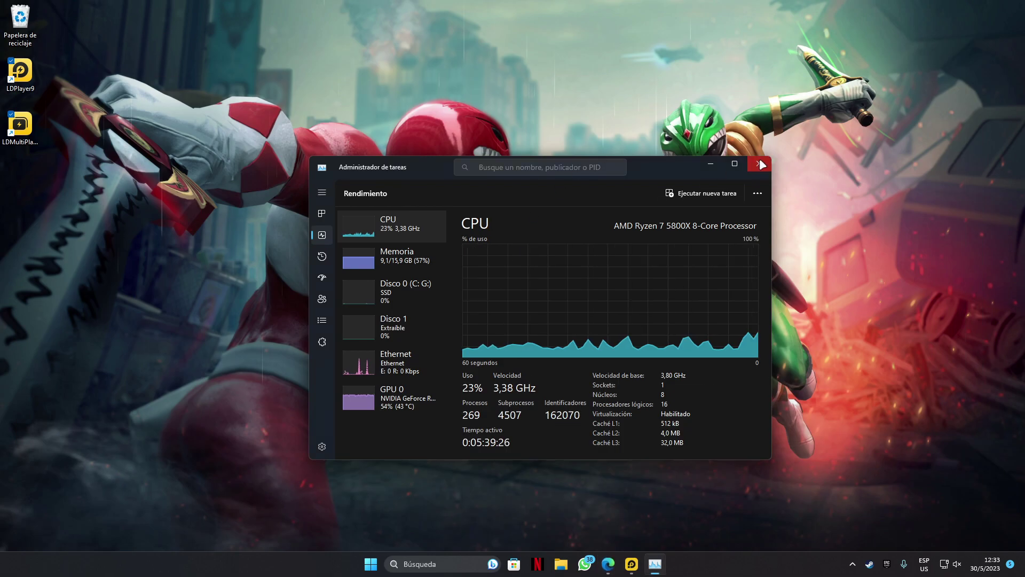
Close the Task Manager and launch LDPlayer 9 from its finished installer.
click(761, 164)
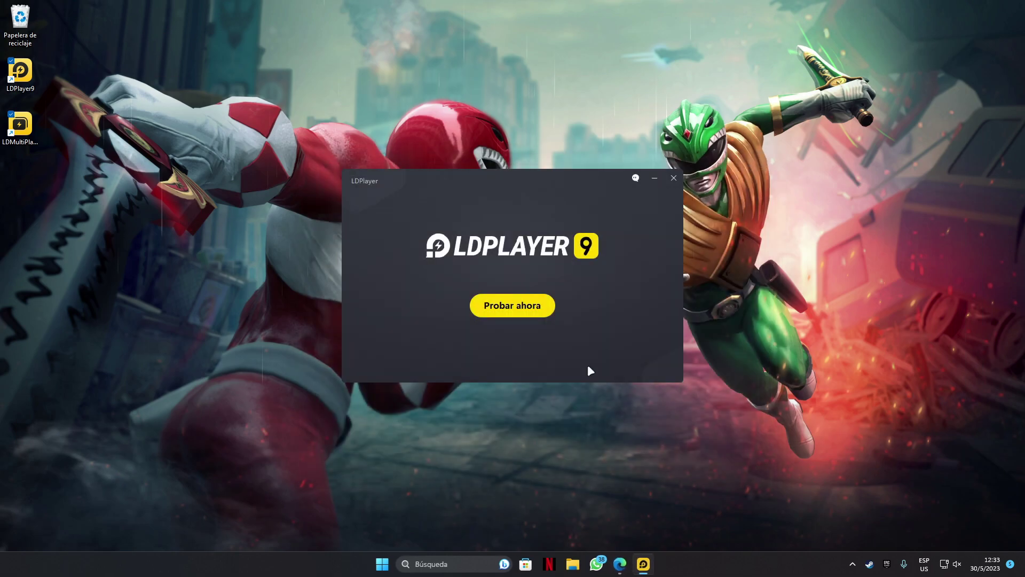
click(514, 315)
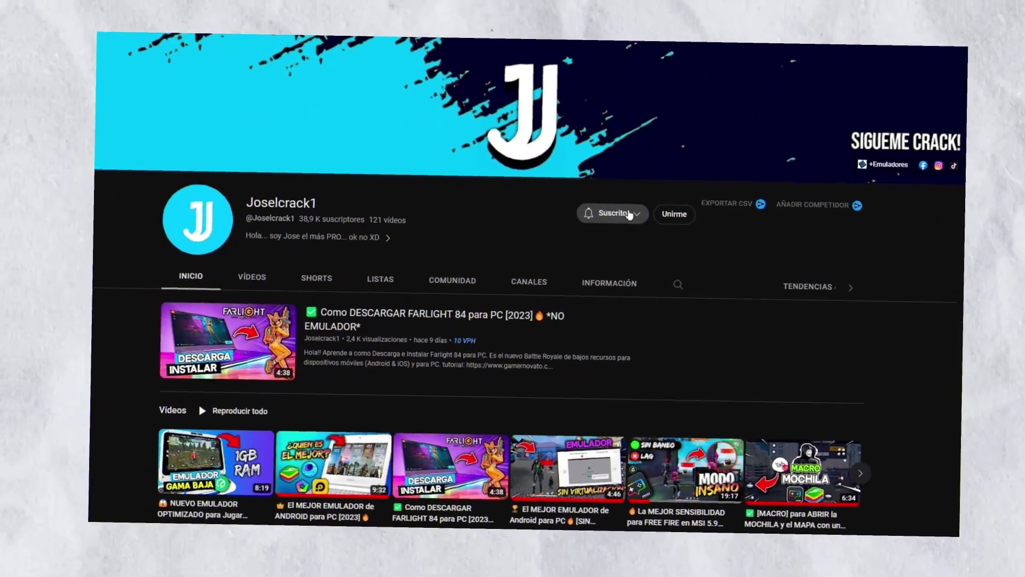
Set the YouTube channel's notifications to Todas and like its video about the optimized emulator for Free Fire.
click(630, 215)
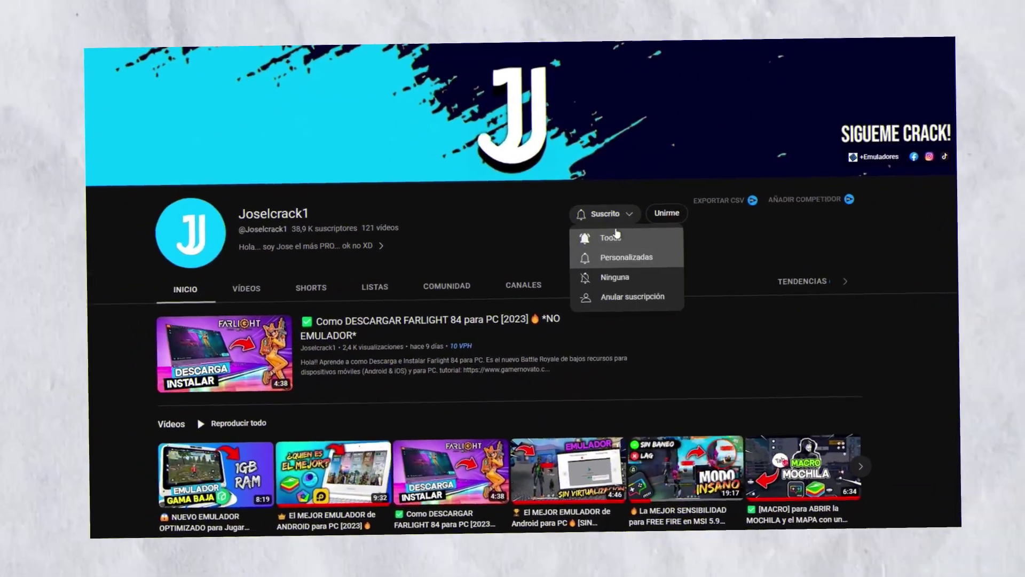
click(624, 238)
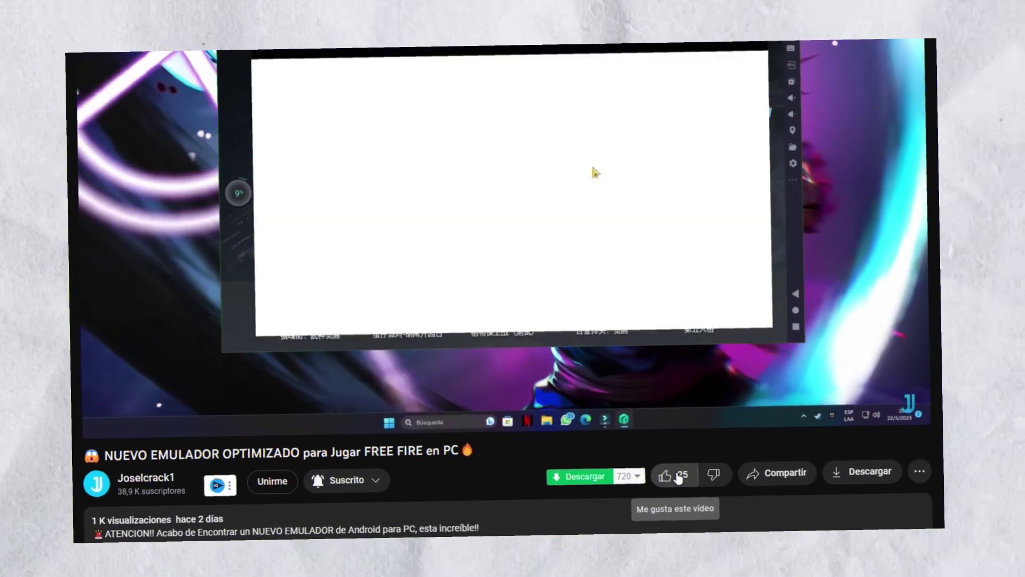
click(678, 476)
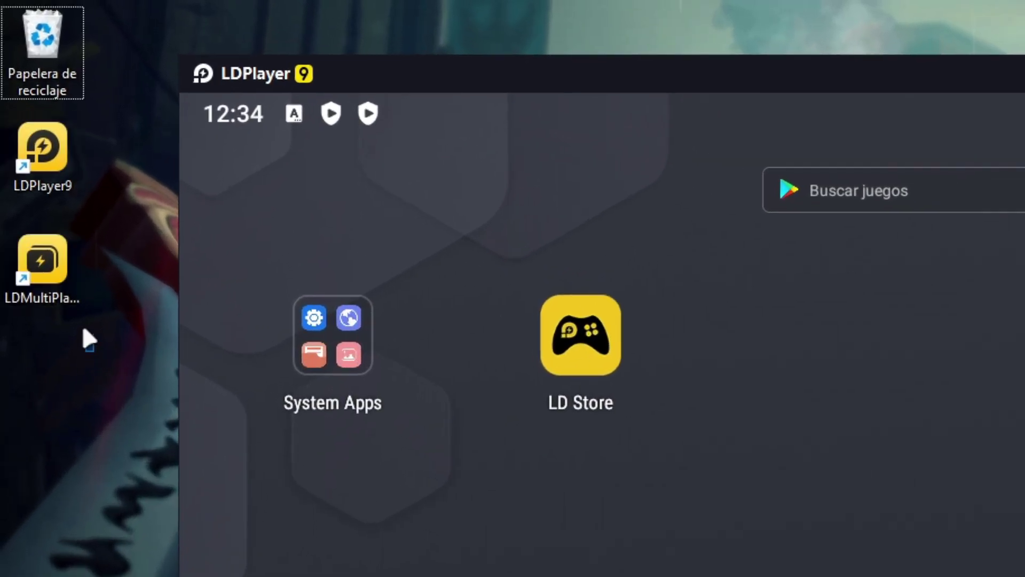
Open LDMultiPlayer from the desktop and shut down the running LDPlayer instance.
drag(45, 168, 16, 123)
drag(30, 255, 32, 257)
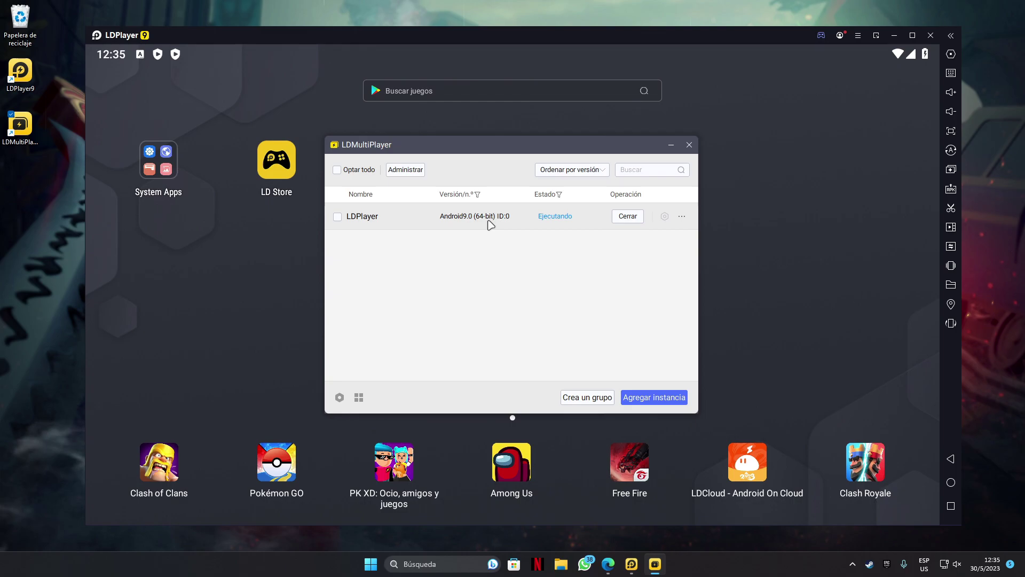
click(627, 215)
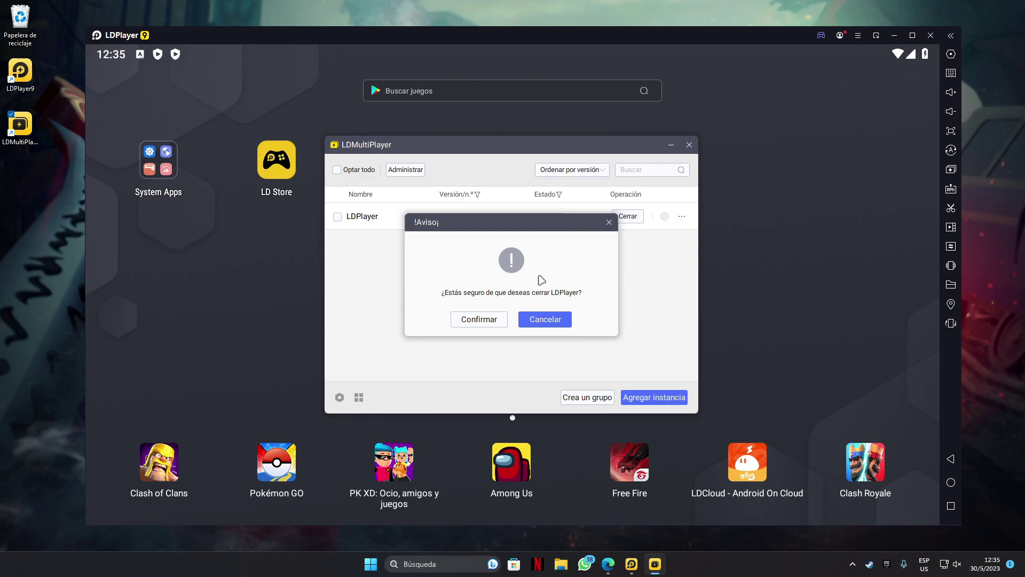
click(492, 324)
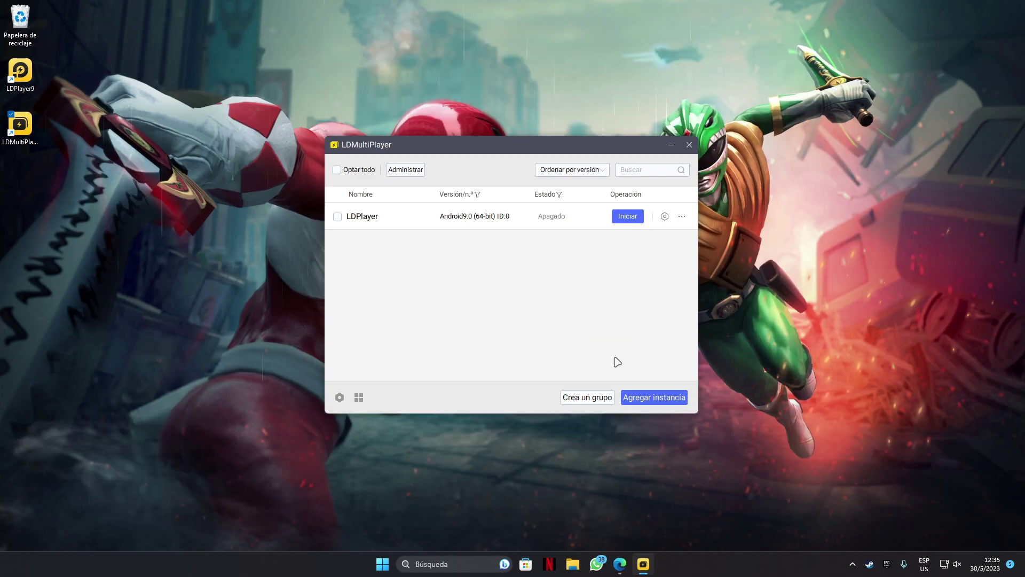
Add a new emulator instance with version Android5.1 (32-bit) and number 2, accepting the download of its required files.
click(651, 401)
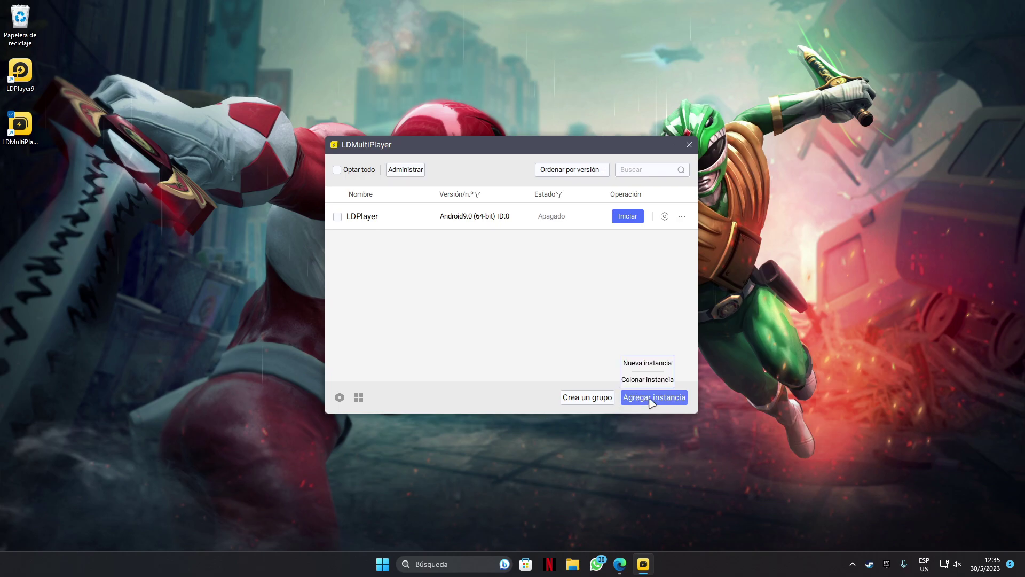
click(647, 363)
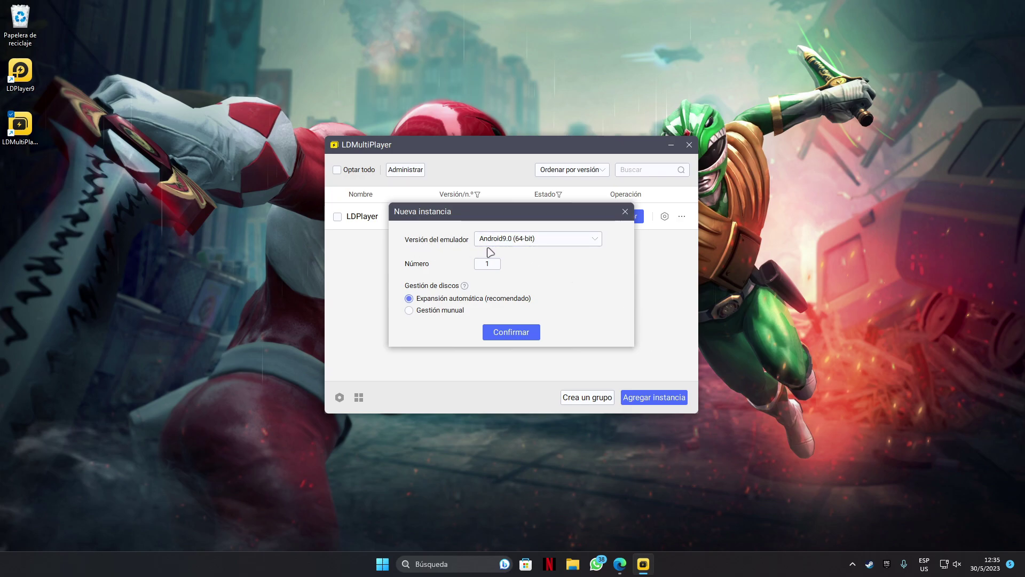
click(532, 240)
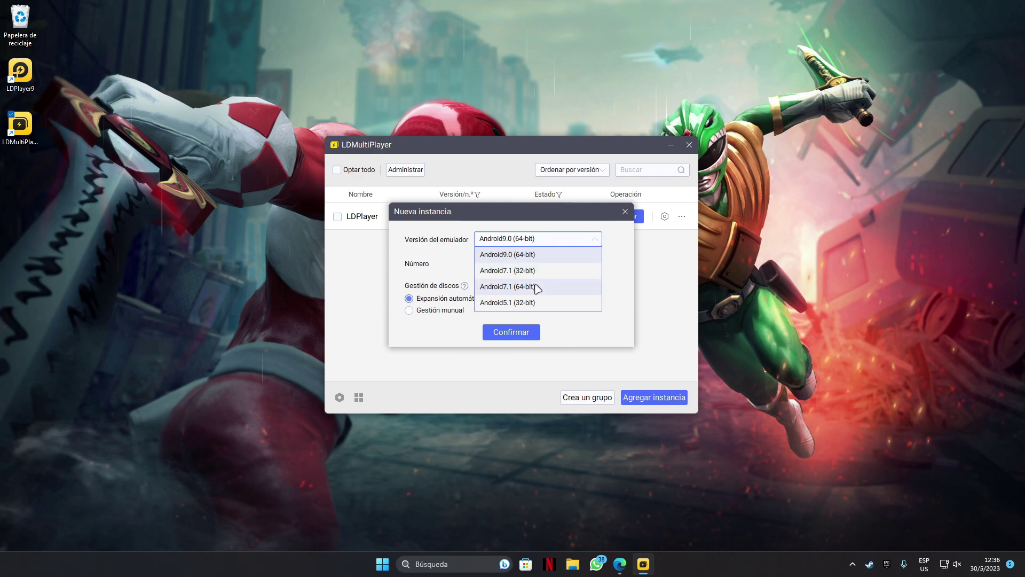
click(552, 307)
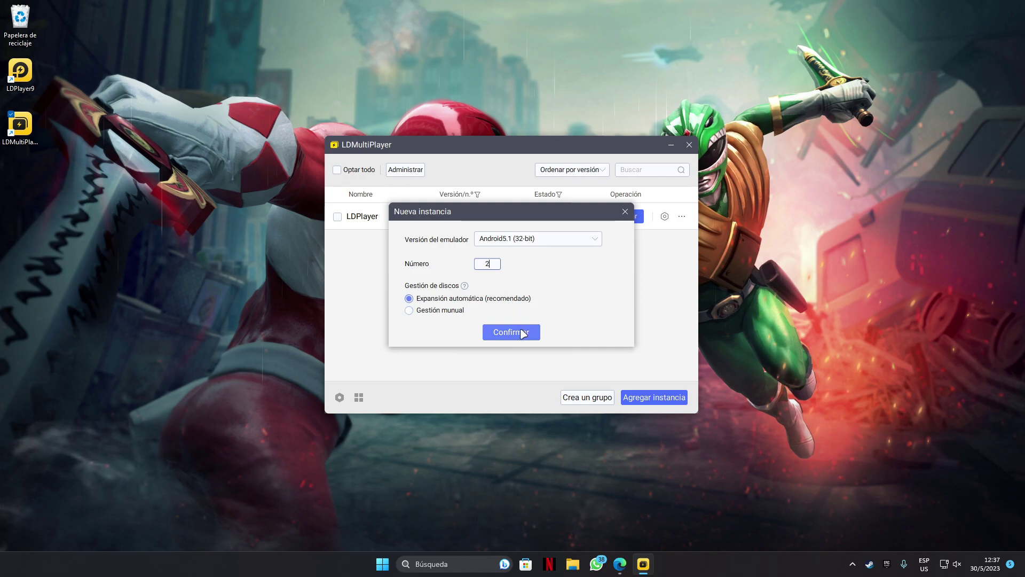
click(505, 334)
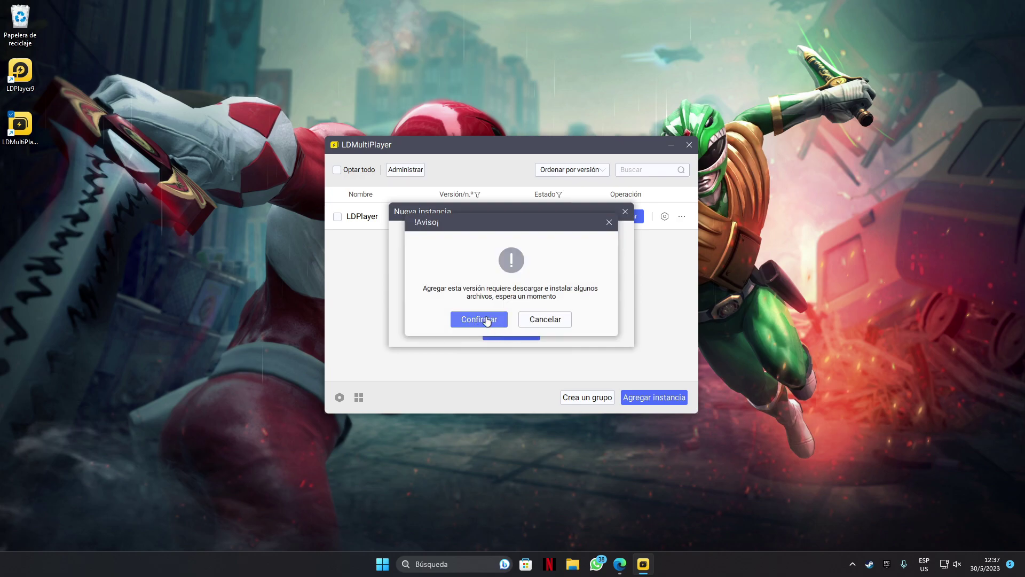
click(486, 319)
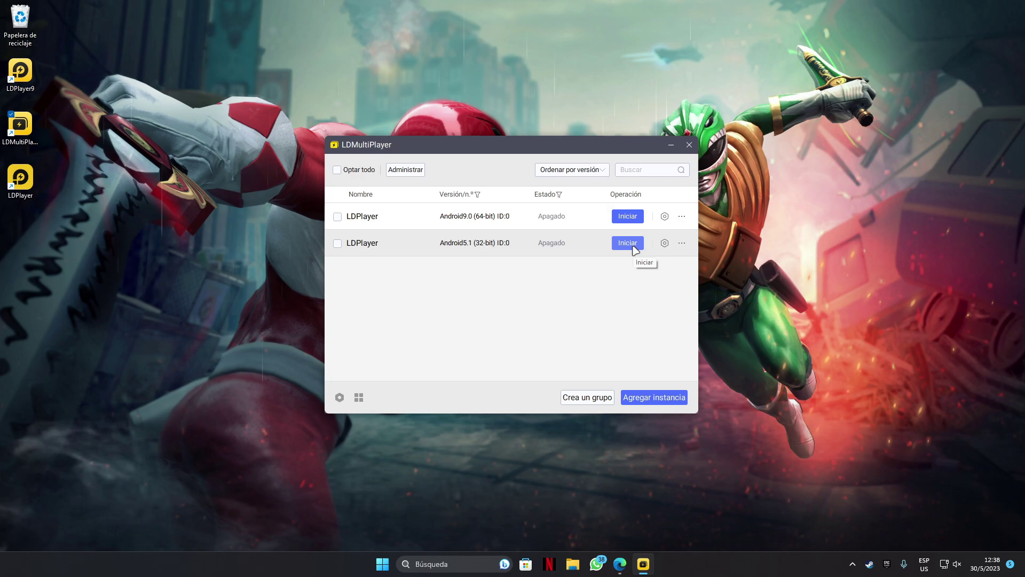
Start the Android9.0 (64-bit) instance and view the Play Store sign-in page from System Apps.
click(628, 216)
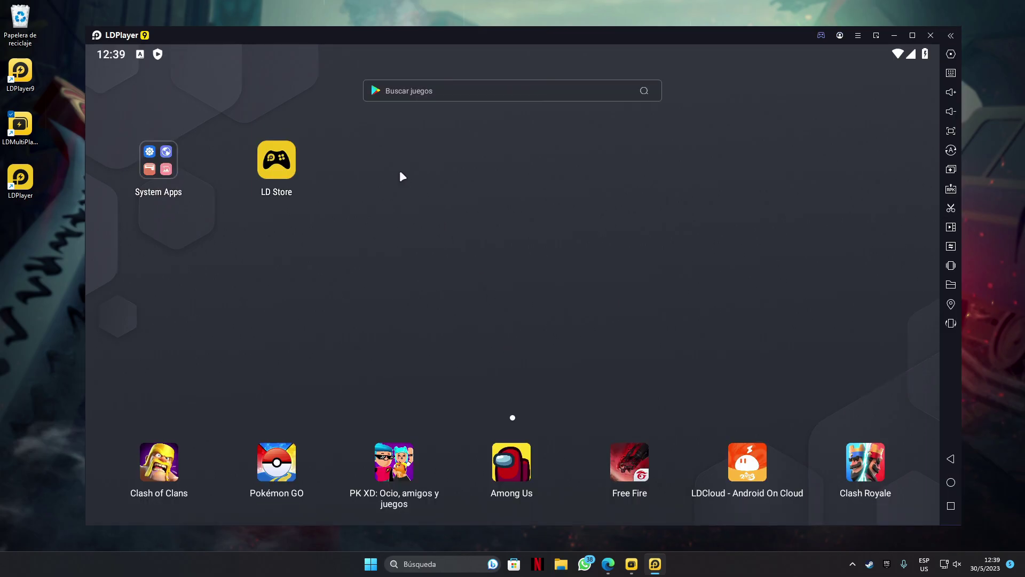
click(156, 160)
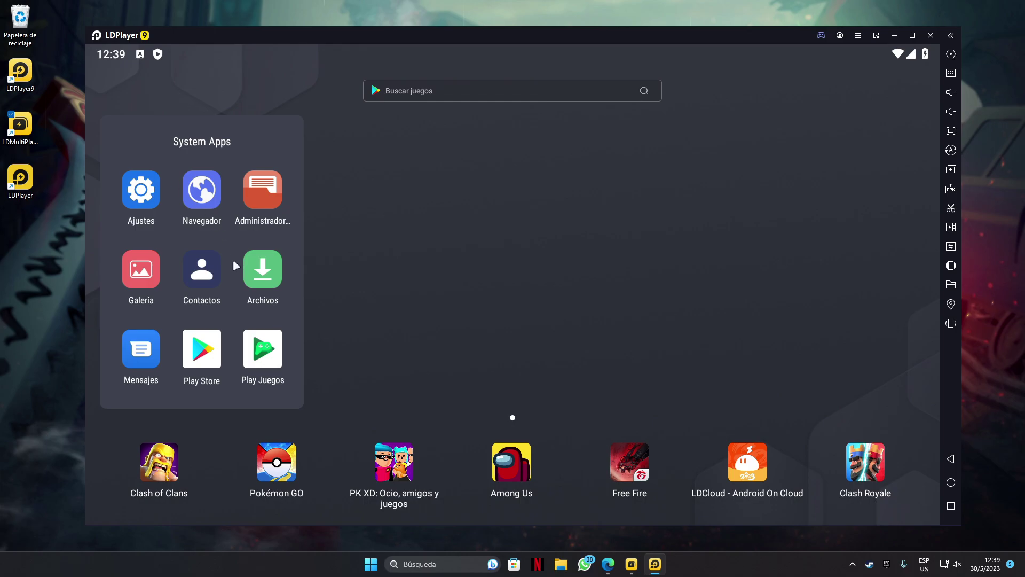
click(235, 264)
click(169, 172)
click(208, 359)
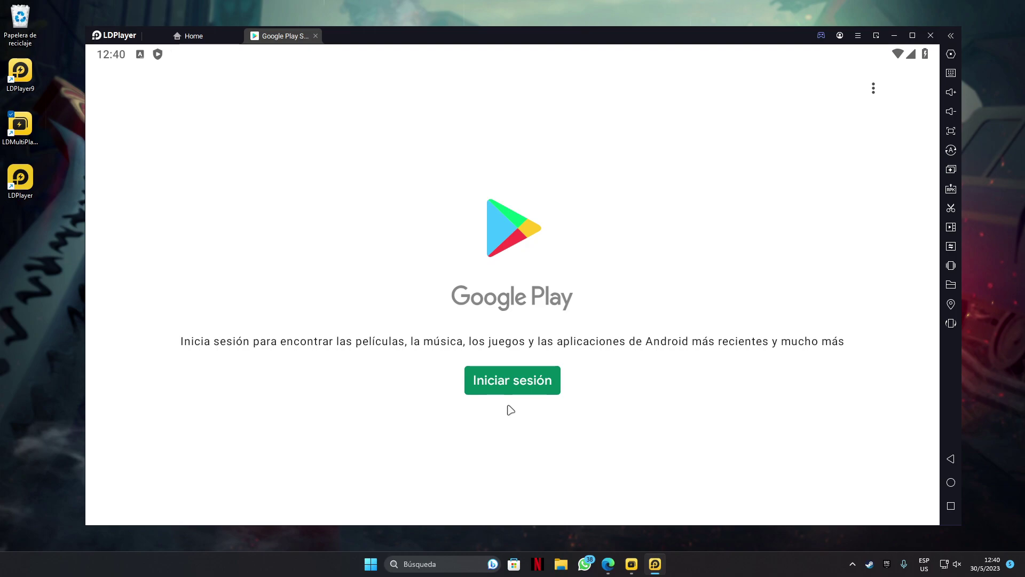
click(315, 36)
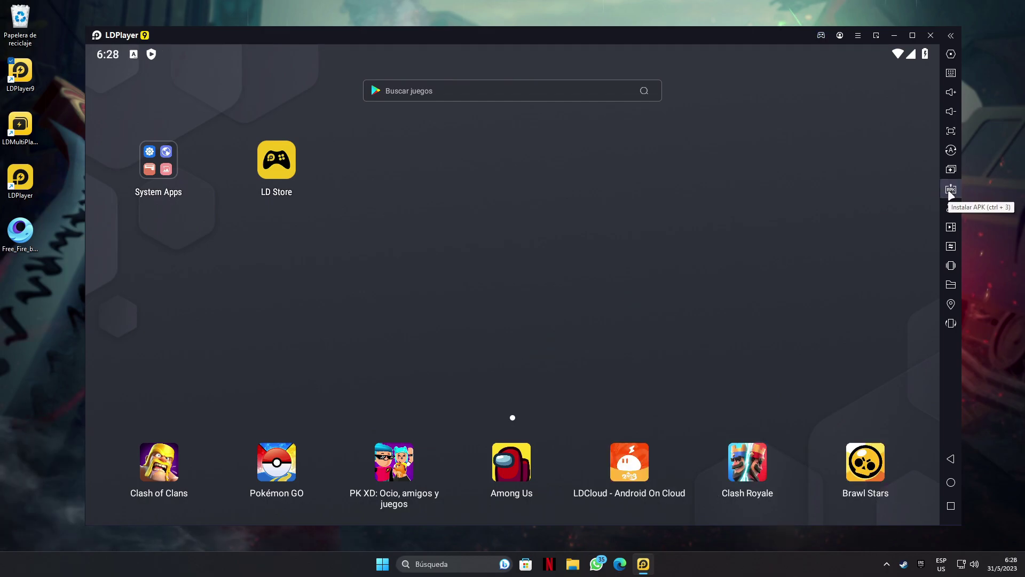
Install the APK file Free_Fire_6to_Aniversario_Joselcrack1.apk from the Escritorio folder into the emulator.
click(951, 190)
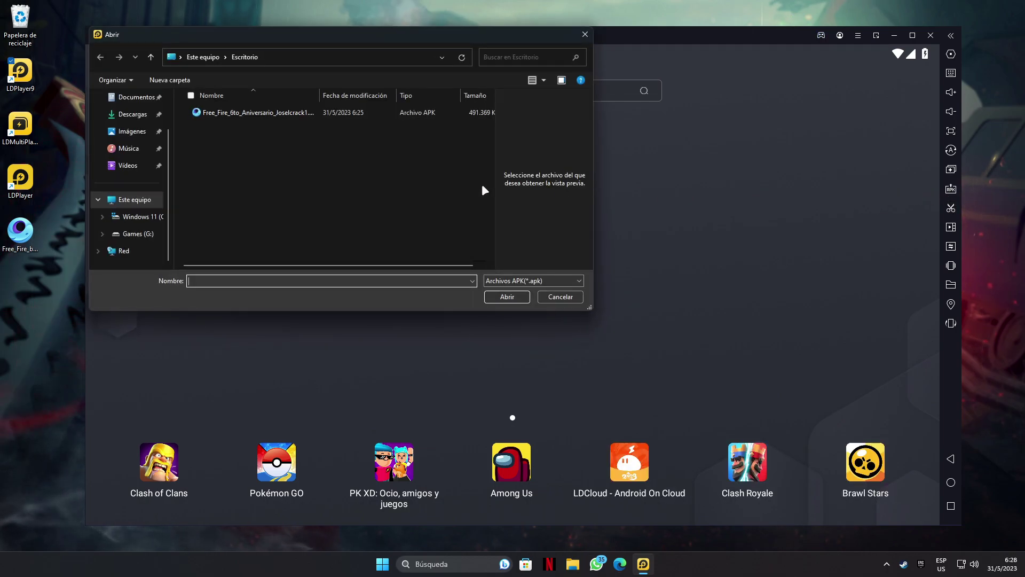
scroll(152, 151, up, 2)
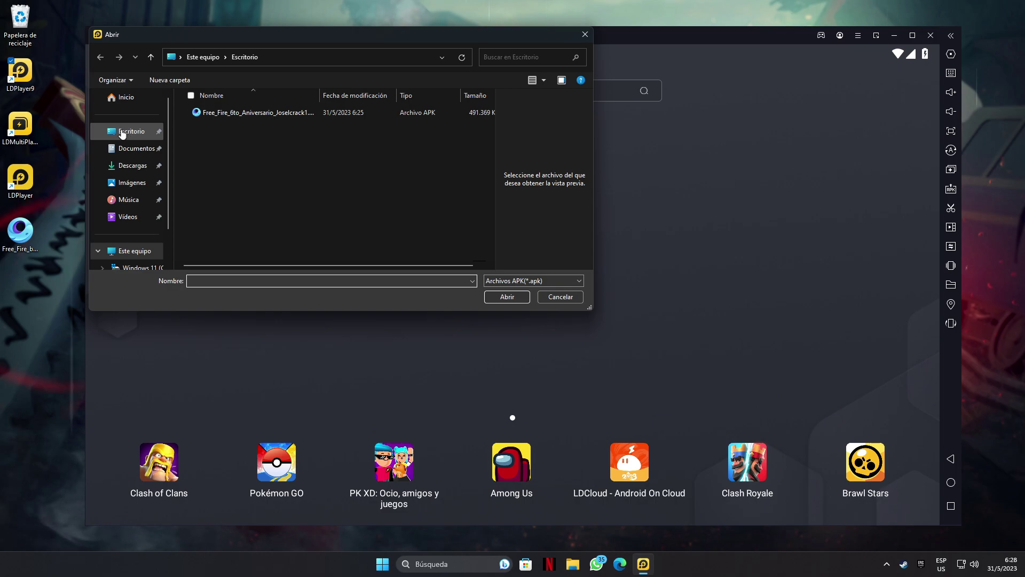
click(133, 133)
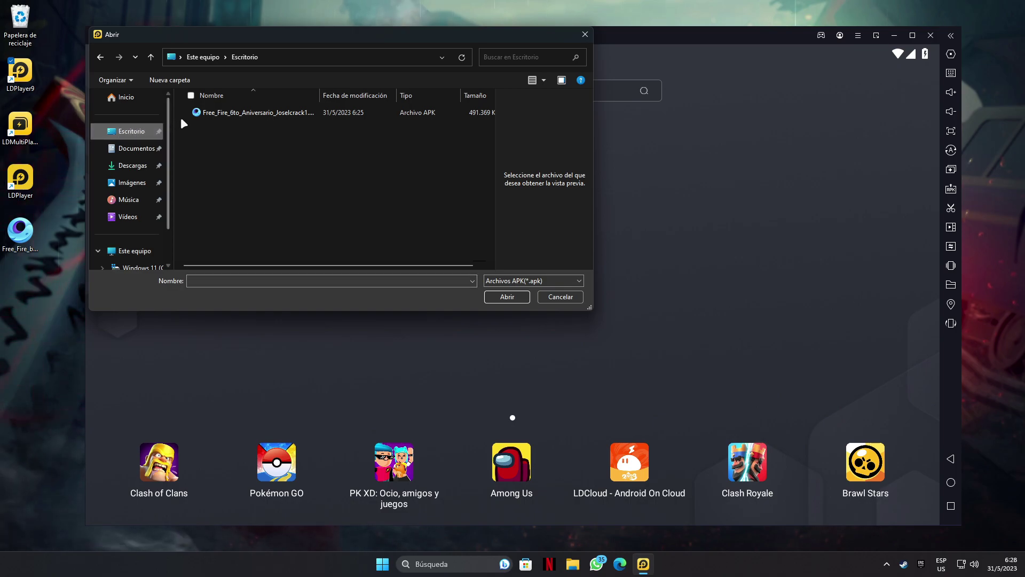
click(251, 111)
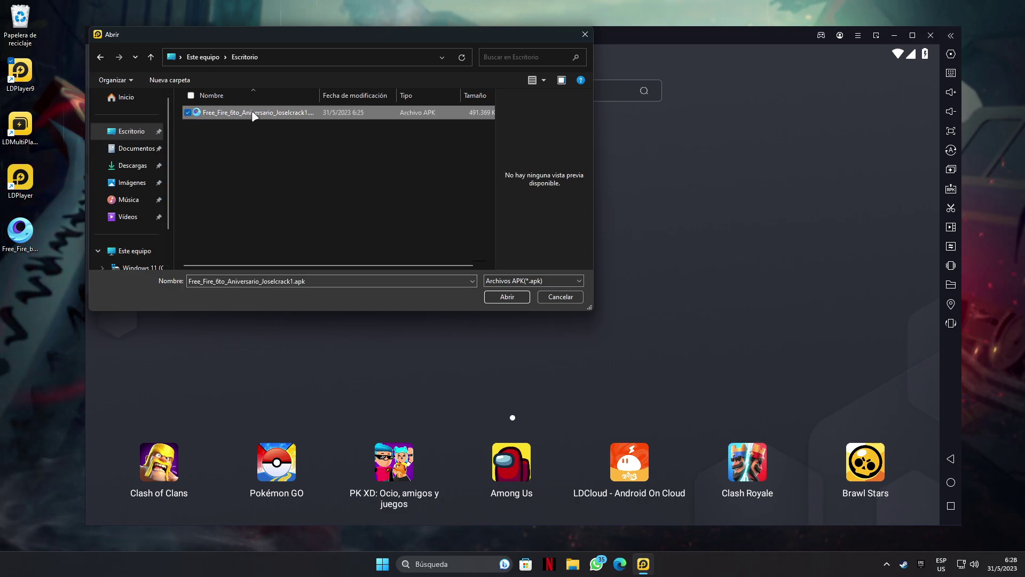
click(507, 297)
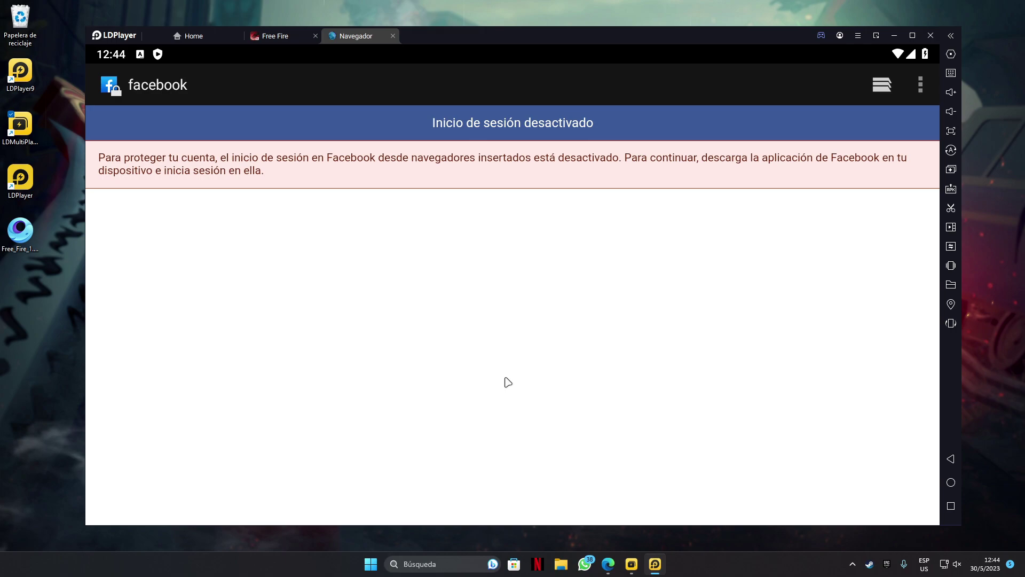
Search the web for facebook in the emulator's browser and open the Facebook site from the results.
click(194, 84)
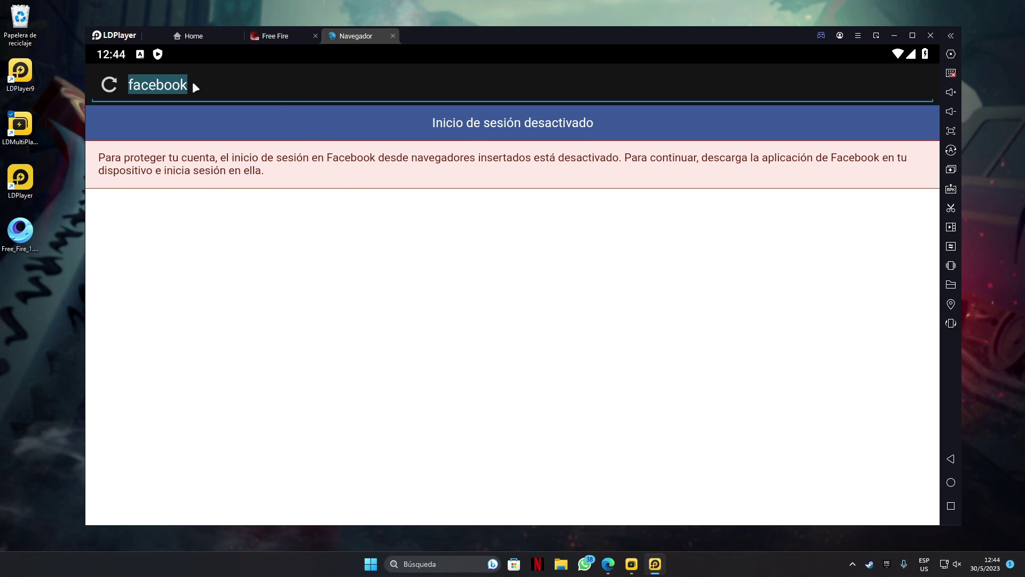
key(Return)
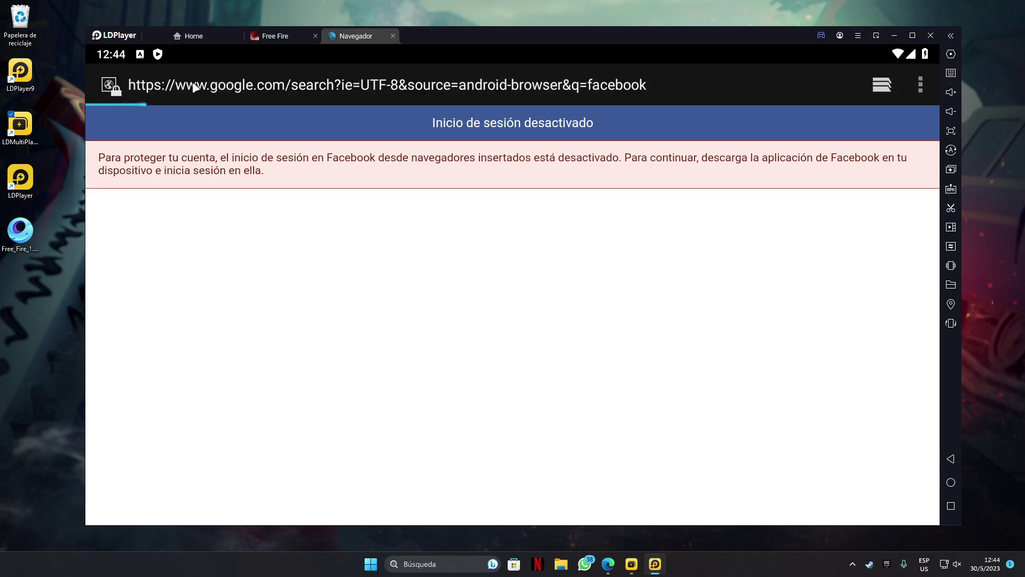
click(246, 302)
click(417, 209)
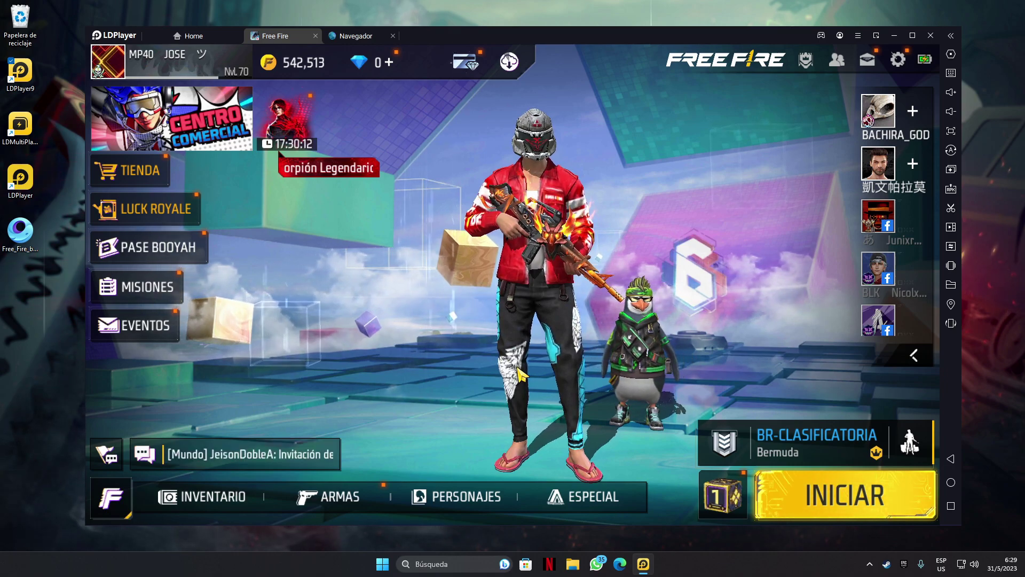
Open Free Fire's settings and download the saved configuration under Sincronización de Ajustes.
click(900, 65)
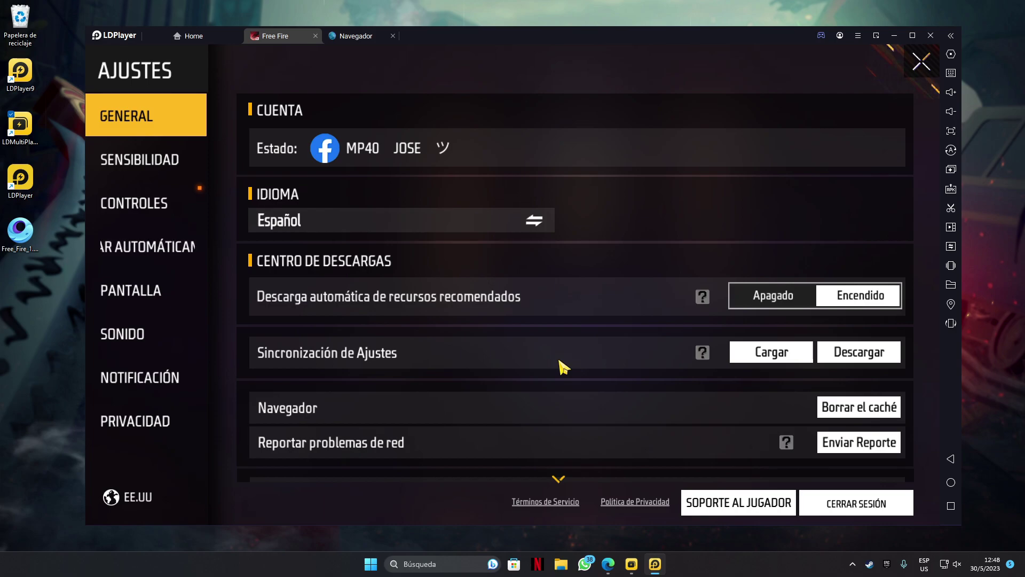
click(860, 352)
click(586, 354)
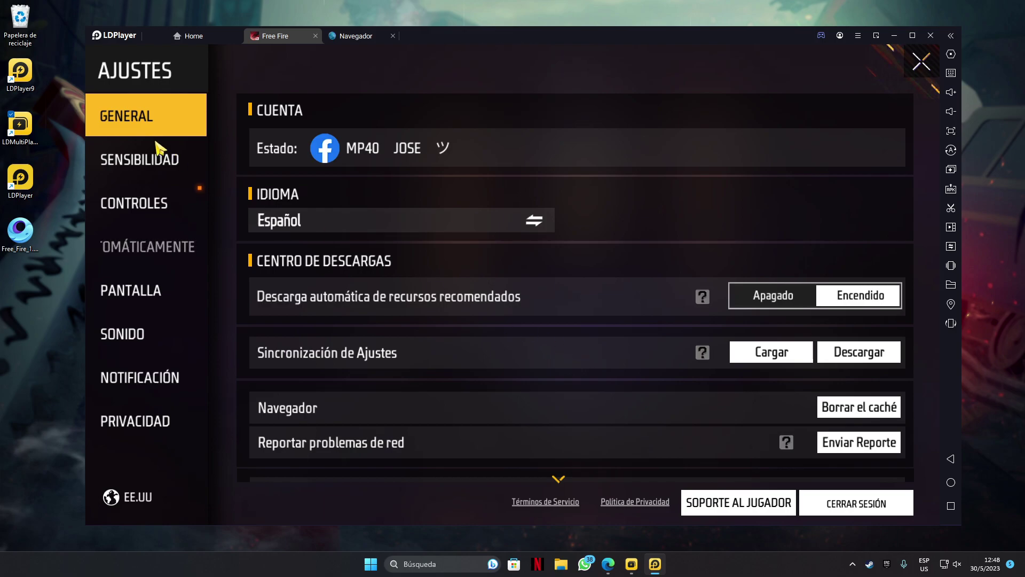
Examine Free Fire's Sensibilidad values and the options in the Controles settings.
click(154, 171)
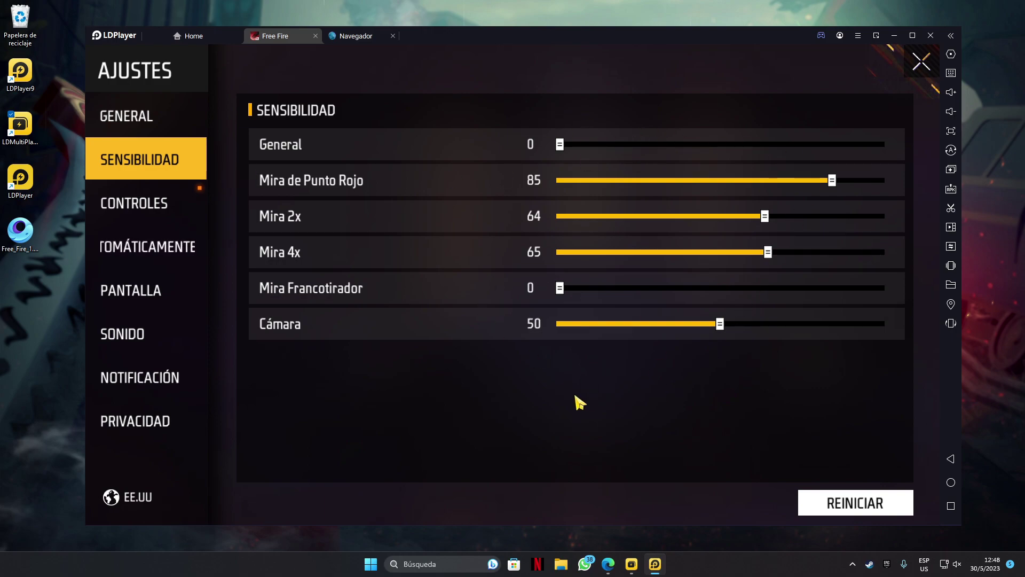
click(138, 203)
drag(599, 397, 594, 213)
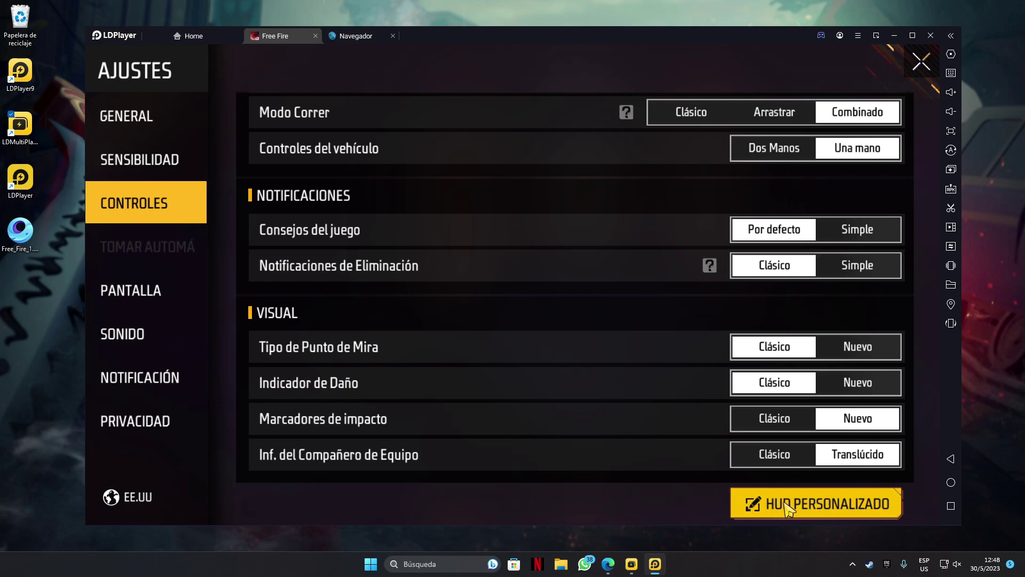
Open the game's custom HUD layout and bring up the emulator's key-mapping configuration over it.
click(835, 514)
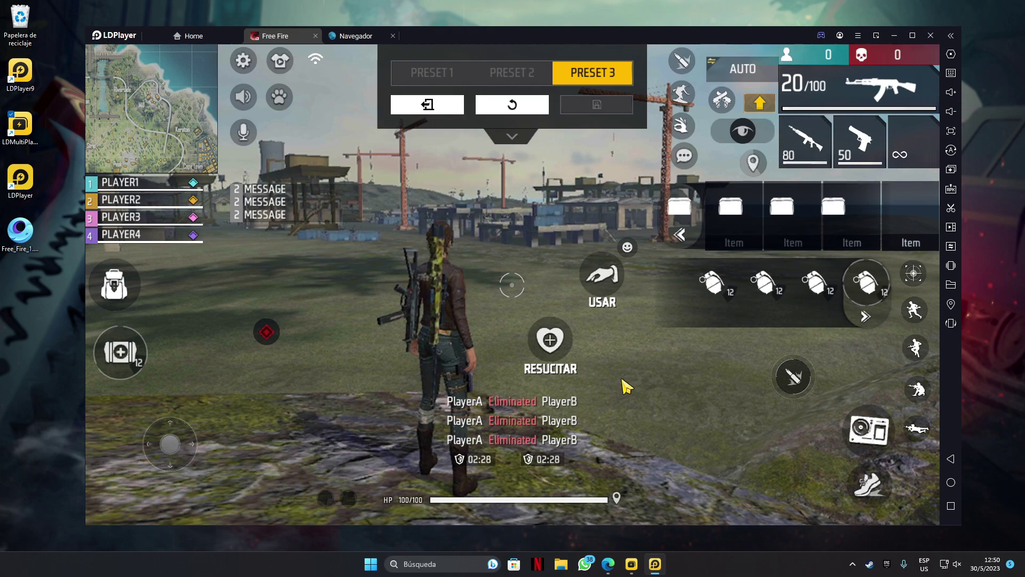
click(951, 73)
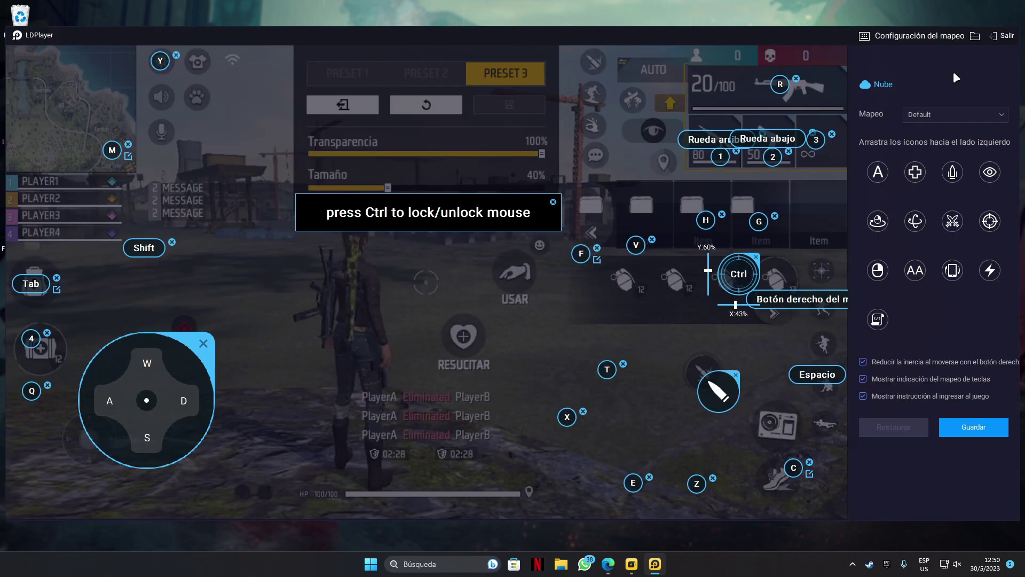